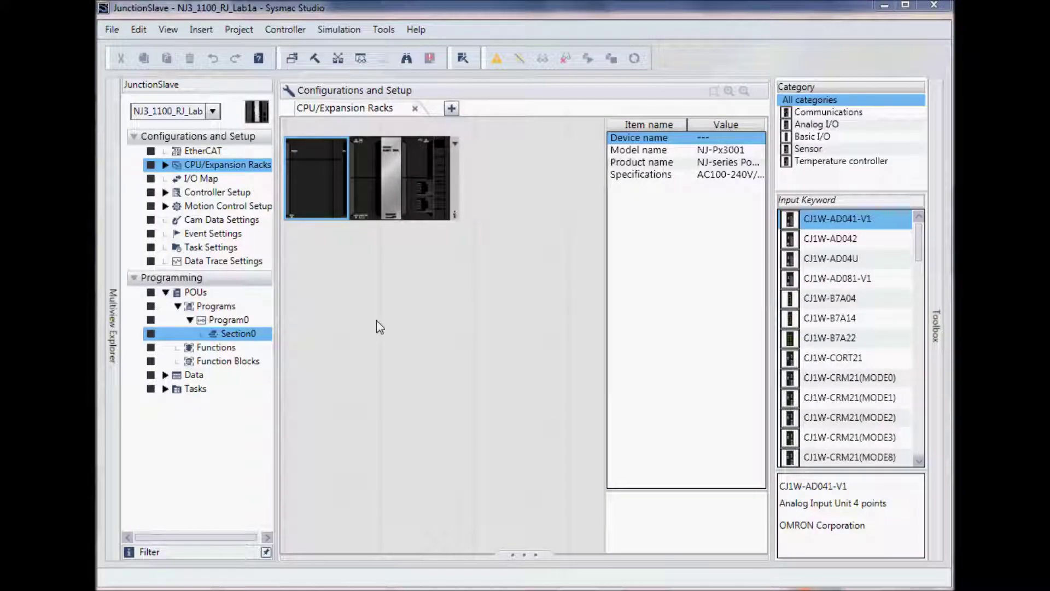
Open the EtherCAT configuration, go online, and start Write Slave Node Address from the master.
left_click(213, 151)
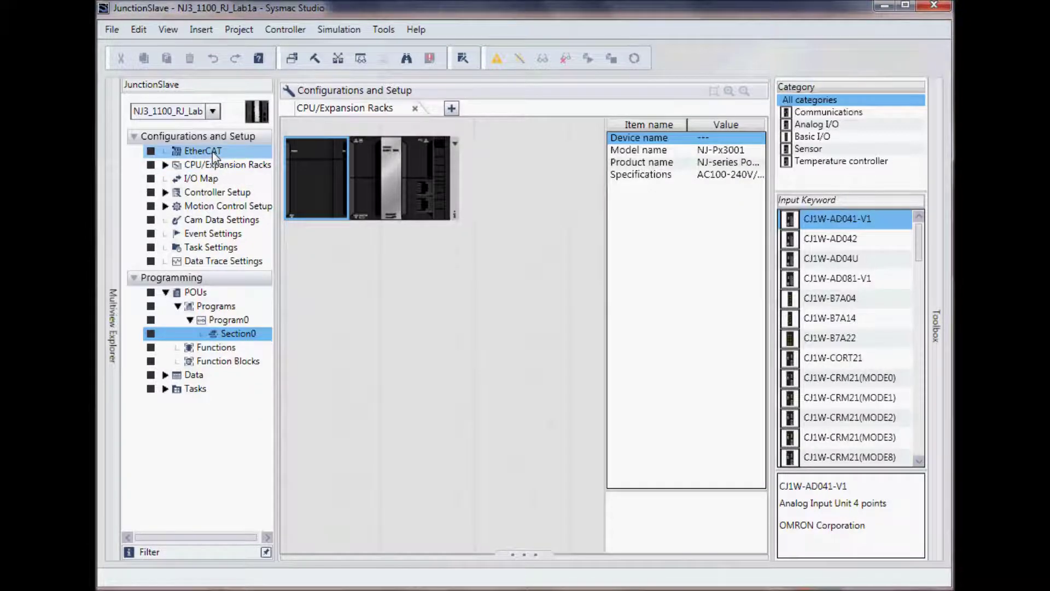
double_click(212, 151)
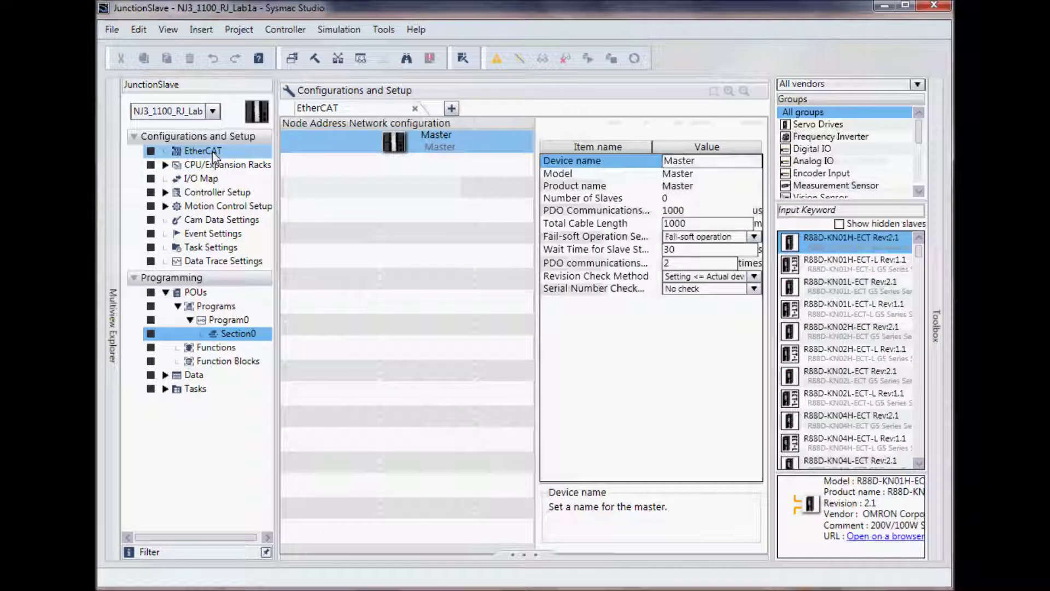
left_click(413, 146)
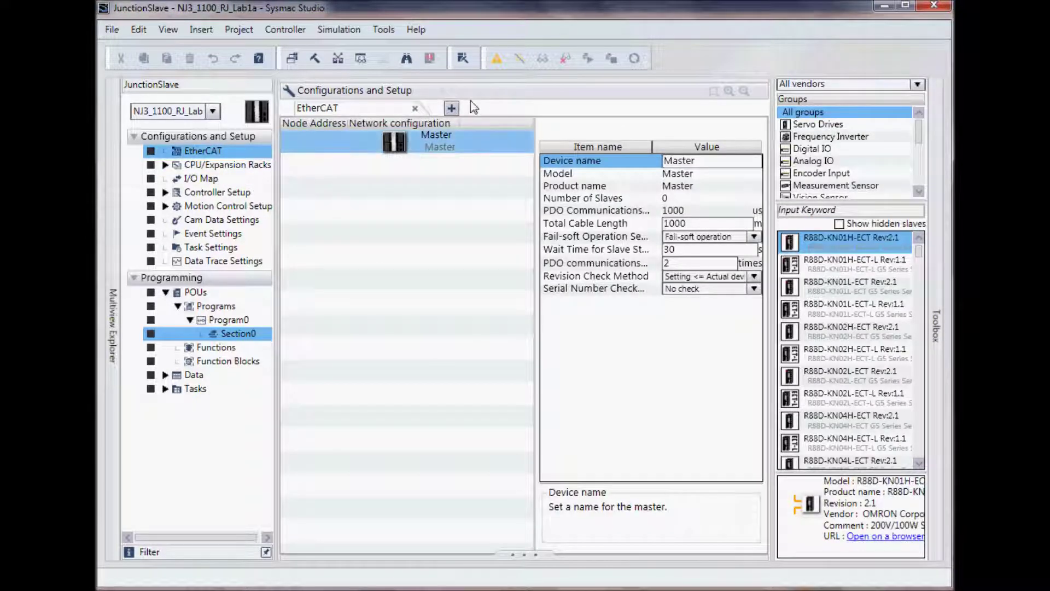
left_click(497, 58)
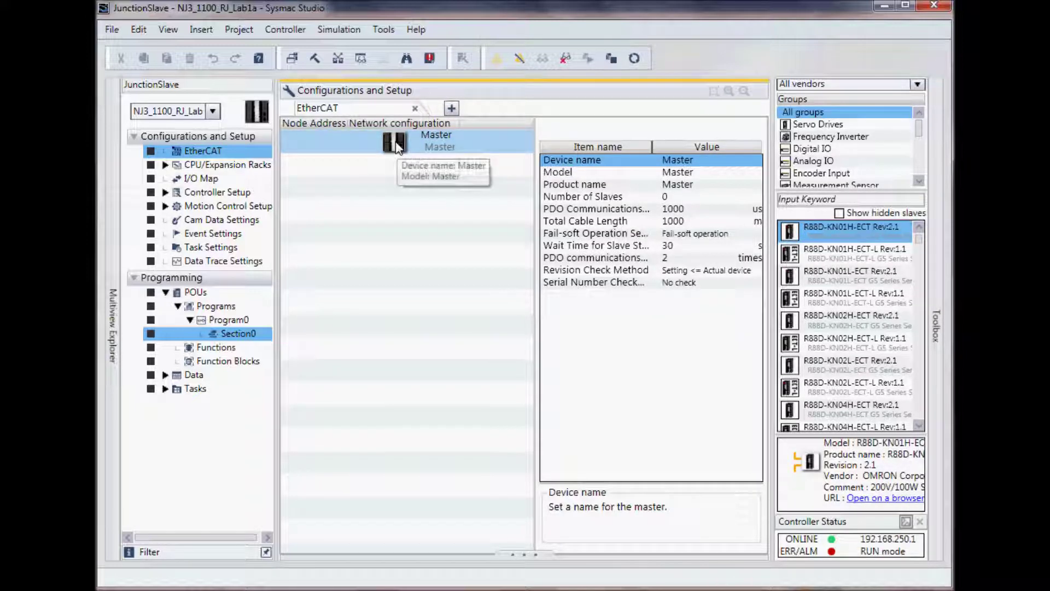
right_click(396, 145)
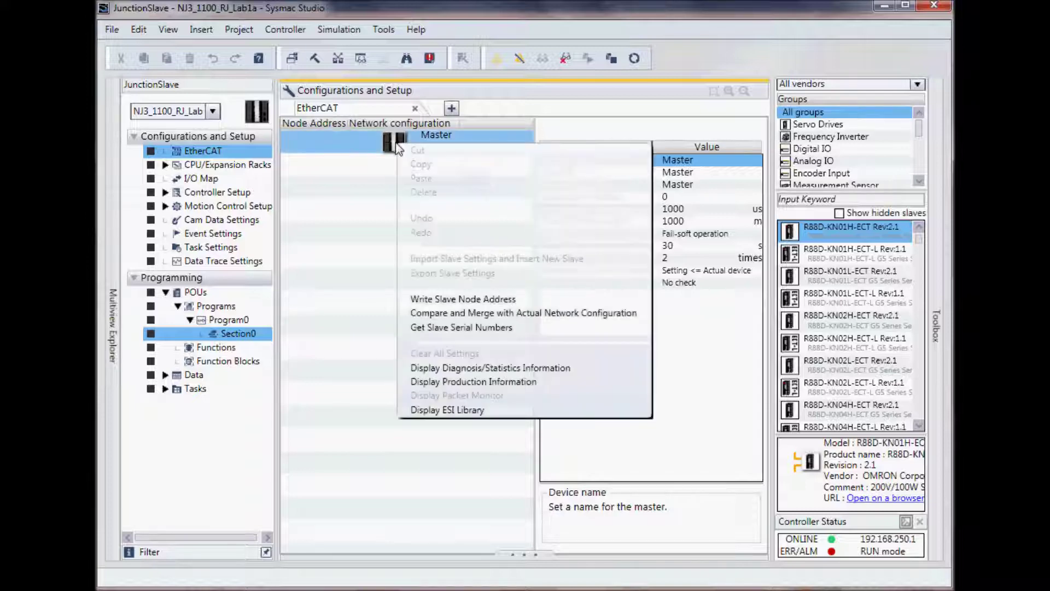
left_click(464, 304)
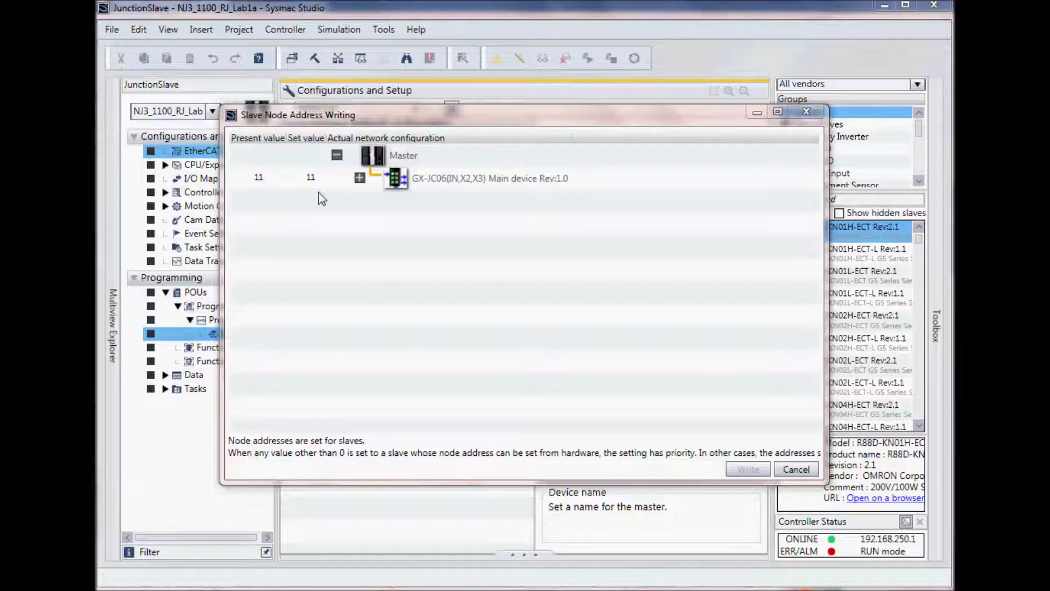
Change the GX-JC06 junction slave's node address from 11 to 1 and write it.
left_click(314, 180)
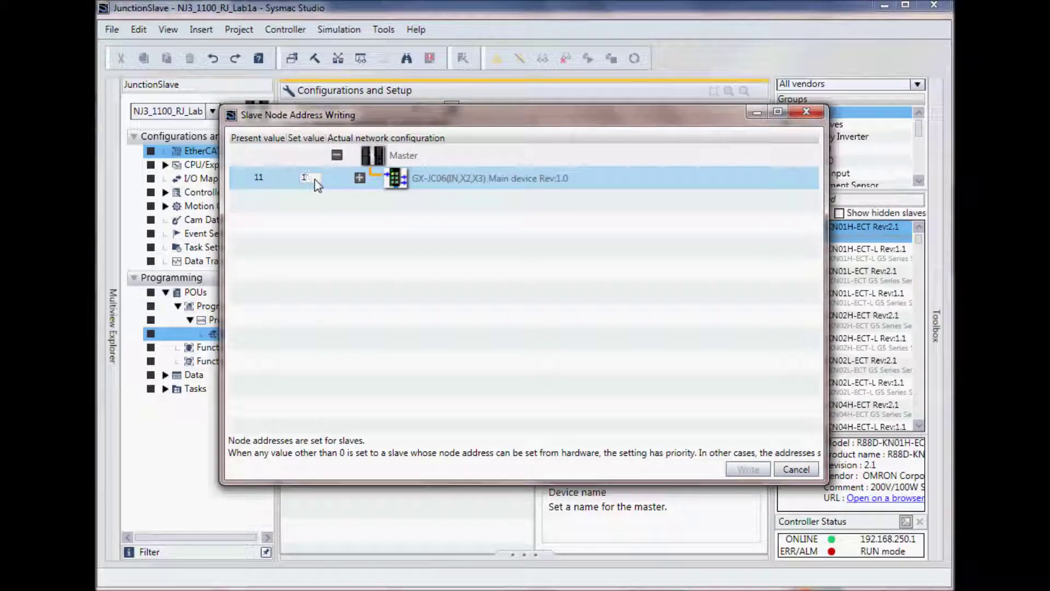
key("BackSpace")
key("Return")
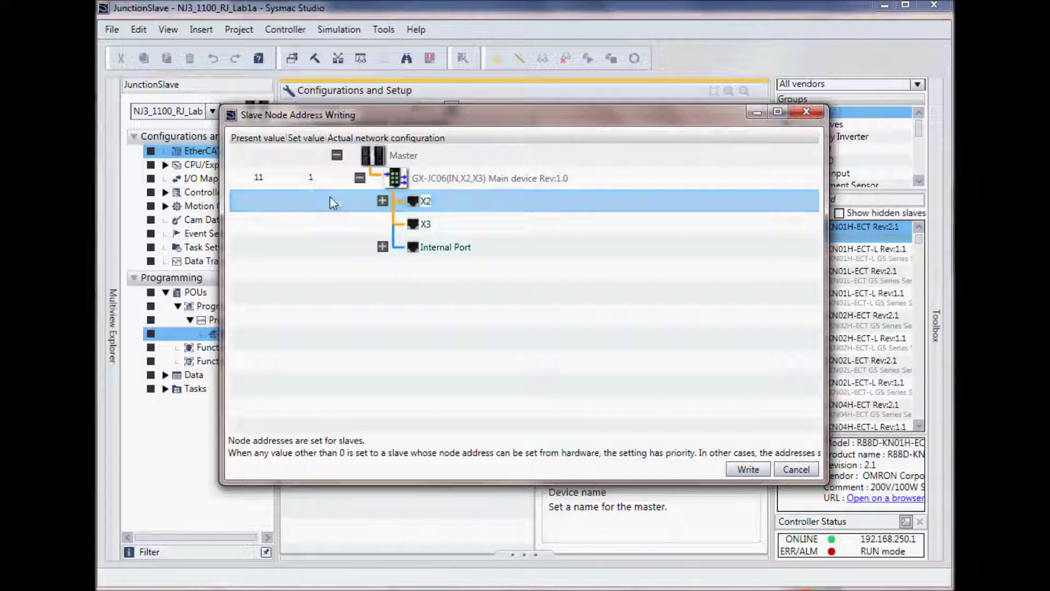
left_click(747, 467)
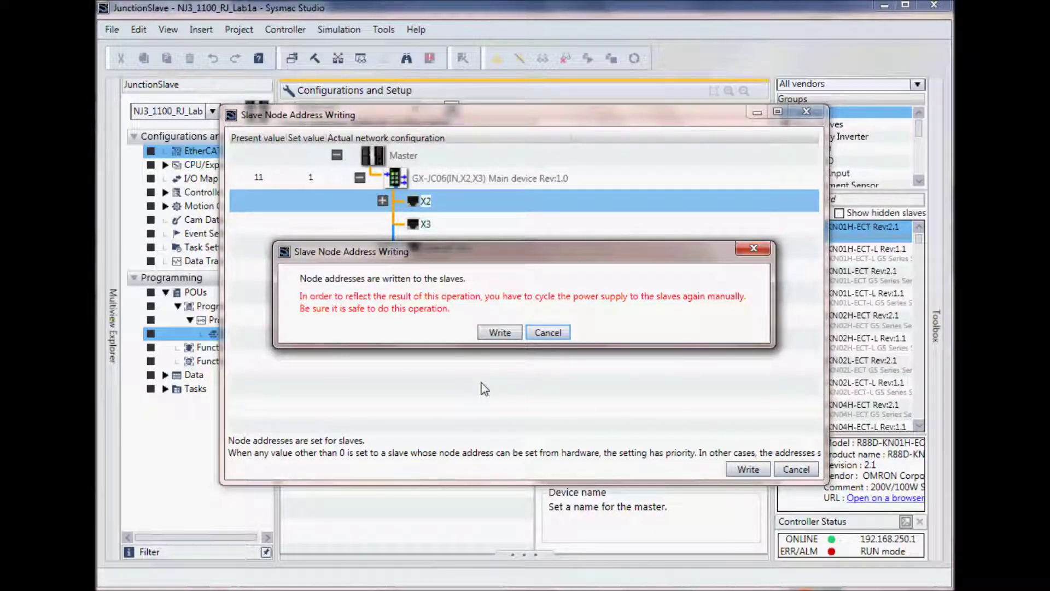
left_click(498, 333)
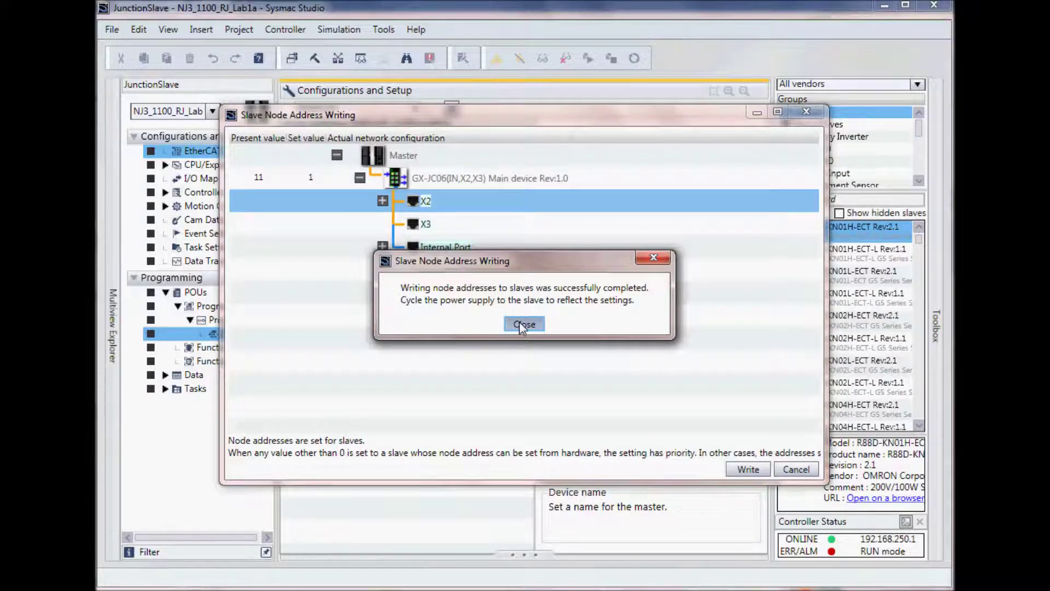
left_click(524, 325)
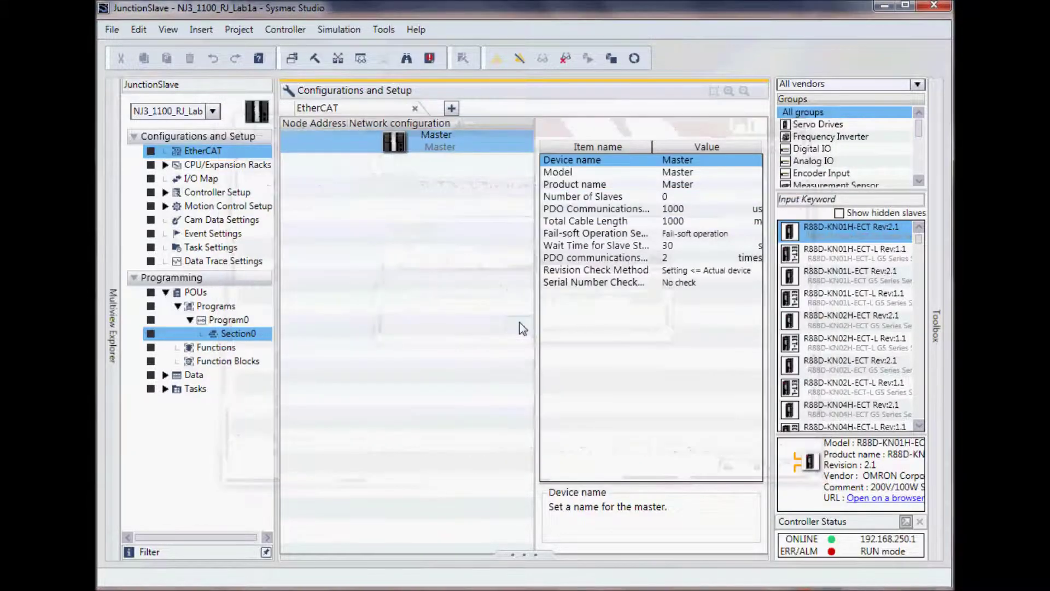
left_click(520, 59)
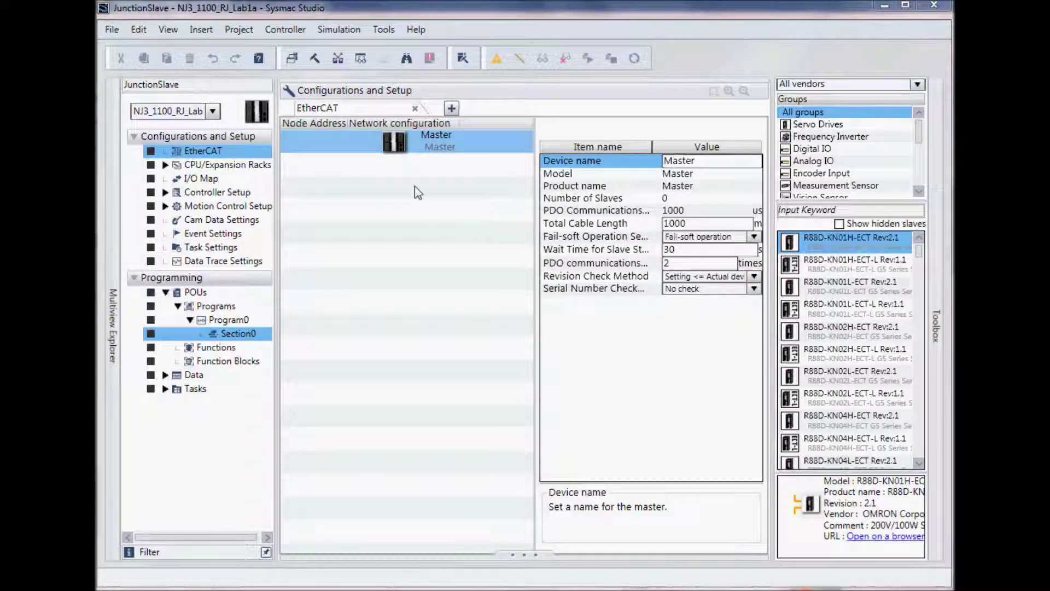
left_click(497, 59)
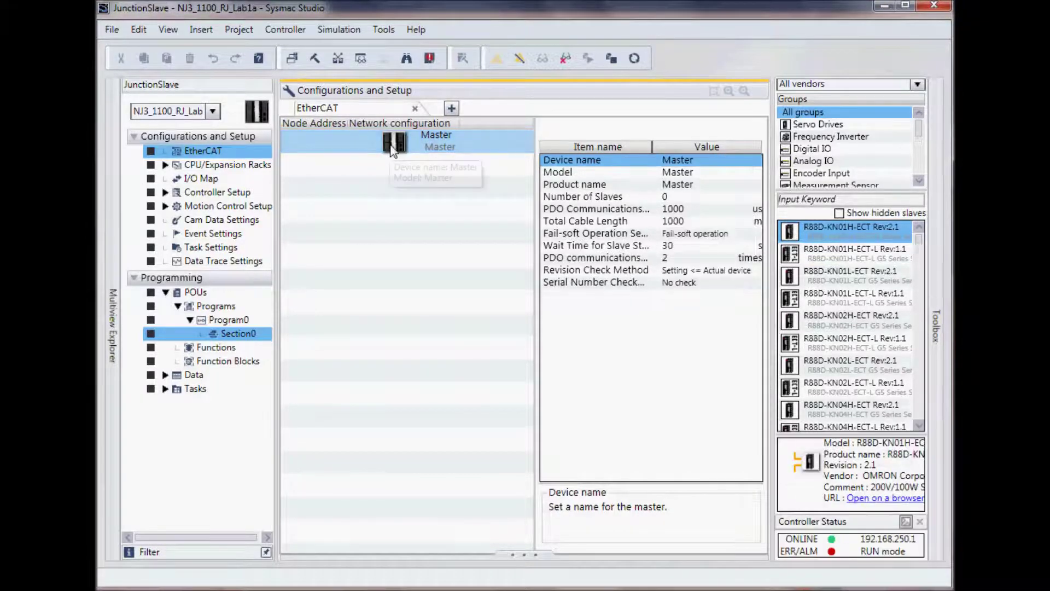
Compare the master's network with the actual network and expand the GX-JC06 ports.
right_click(392, 148)
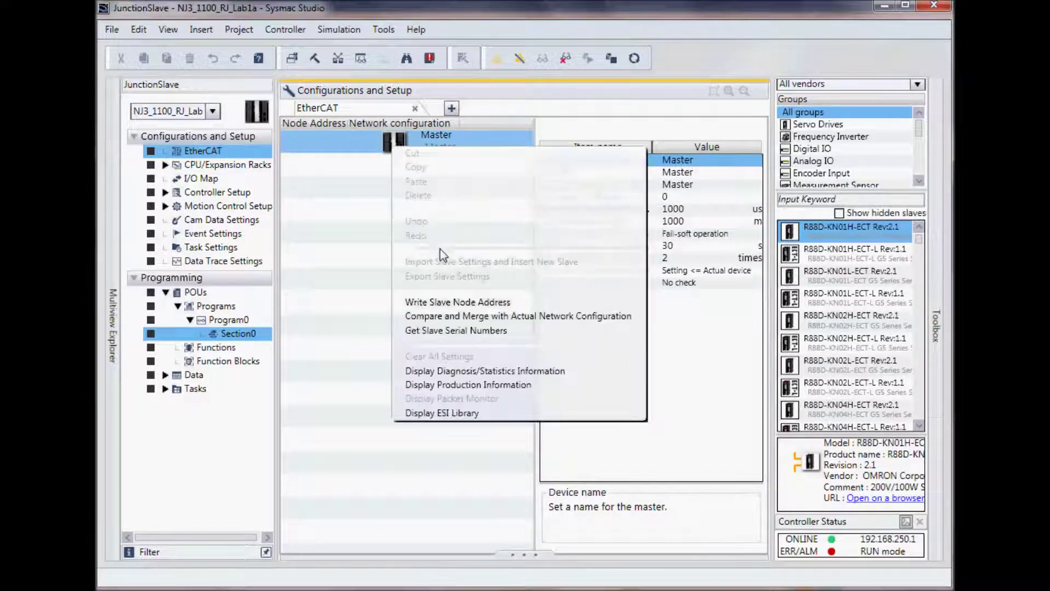
left_click(458, 319)
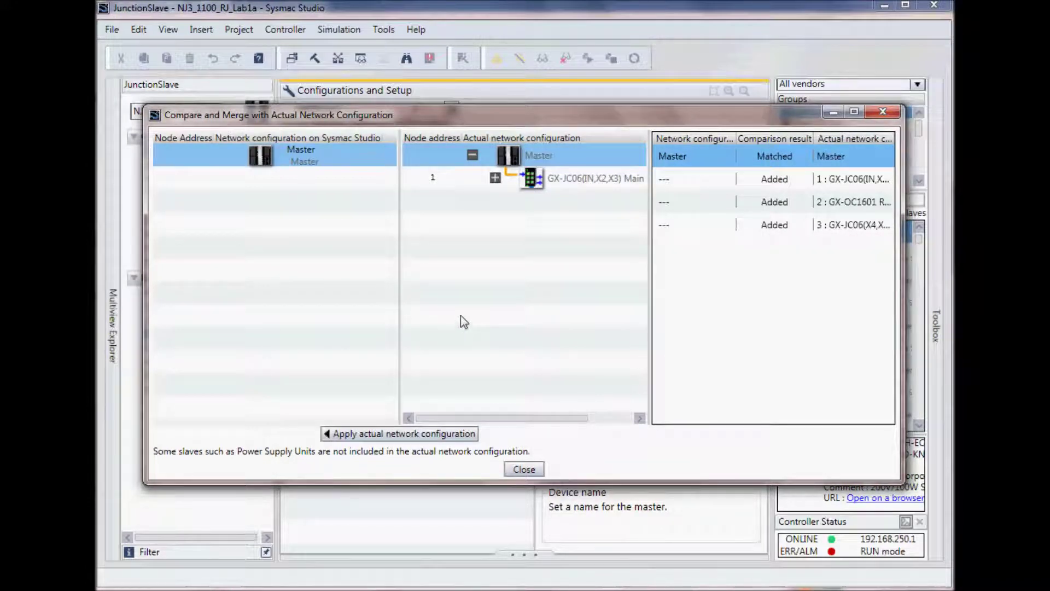
left_click(495, 179)
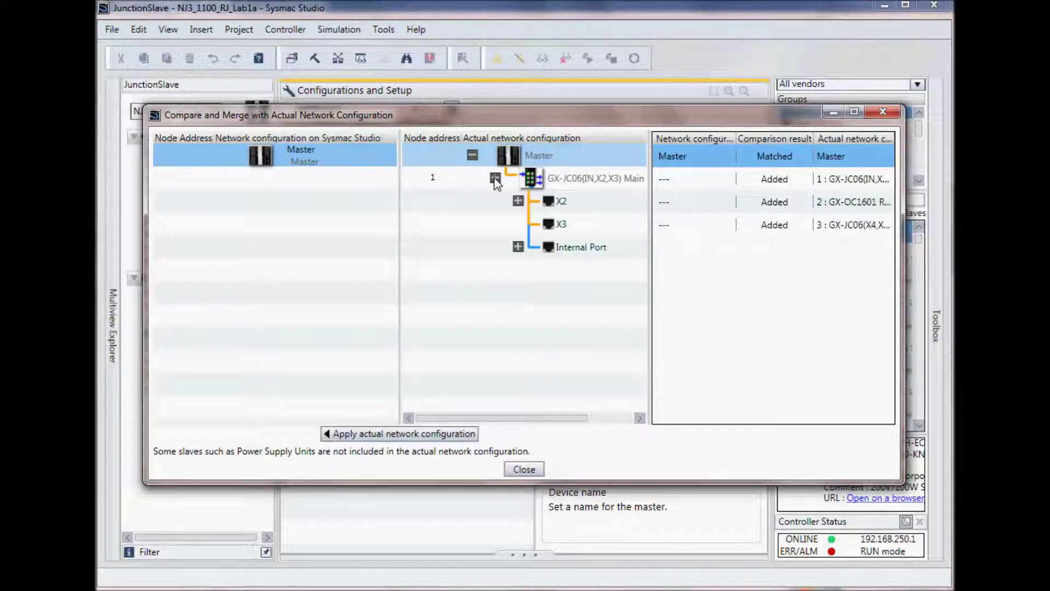
left_click(517, 201)
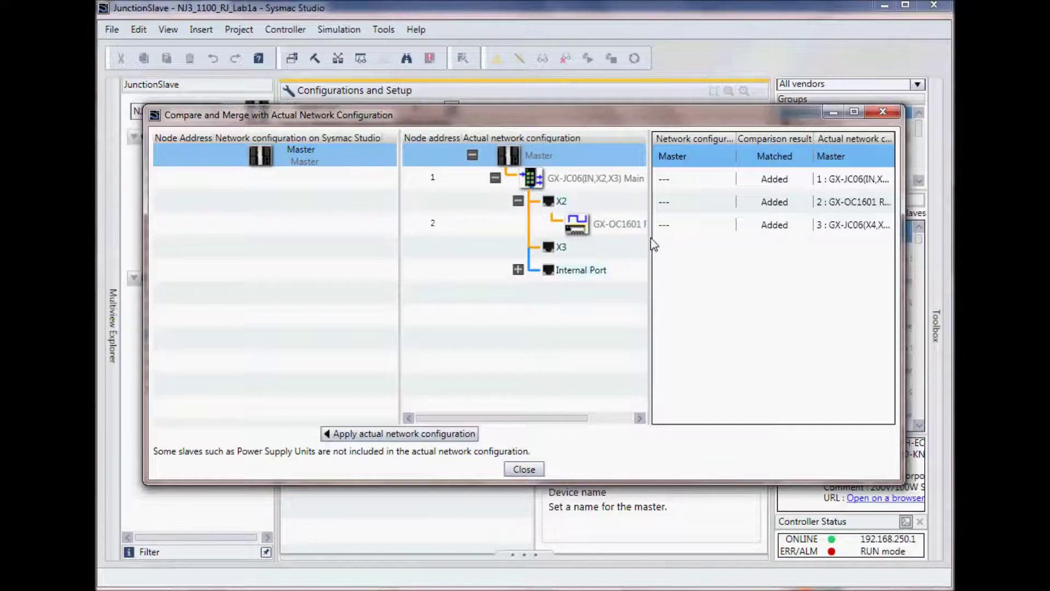
Apply the actual network configuration, including the GX-OC1601 slave, to the project.
left_click_drag(650, 239, 747, 247)
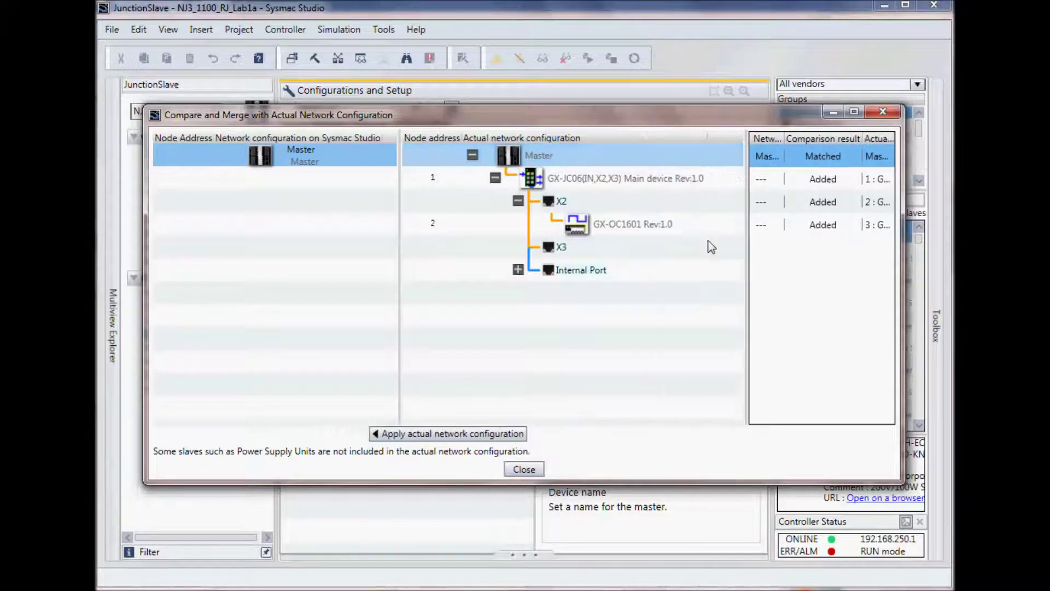
left_click(651, 230)
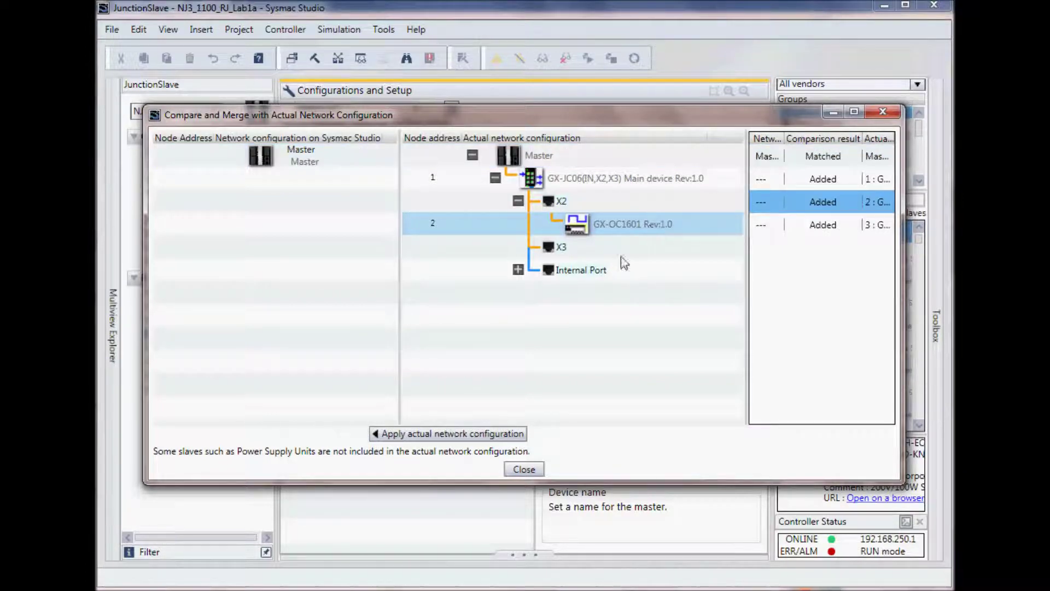
left_click(461, 435)
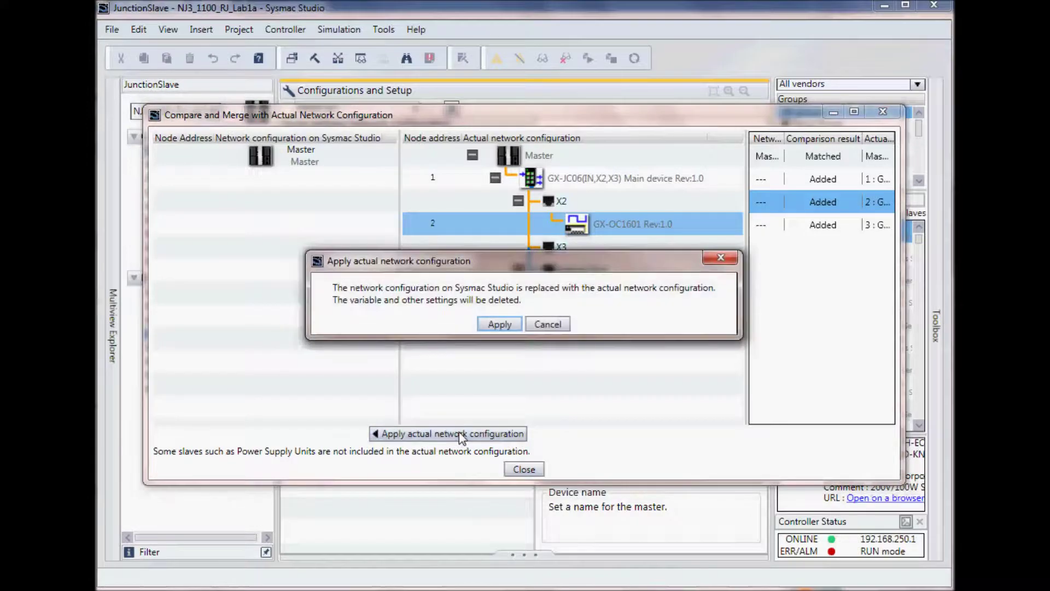
left_click(495, 326)
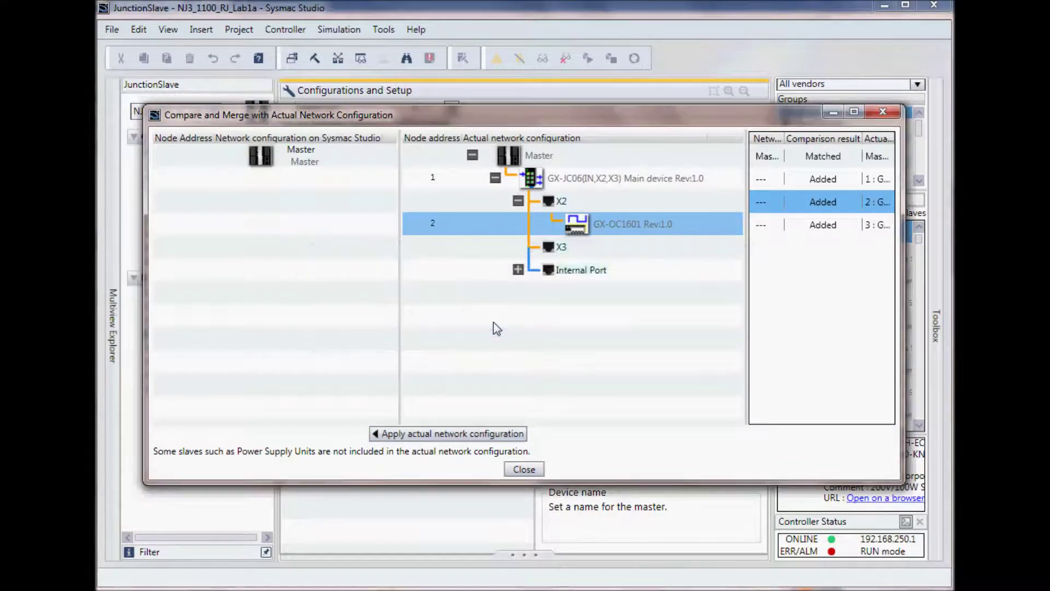
Transfer the project to the NJ controller, confirming the operation stop and return to RUN.
left_click(524, 470)
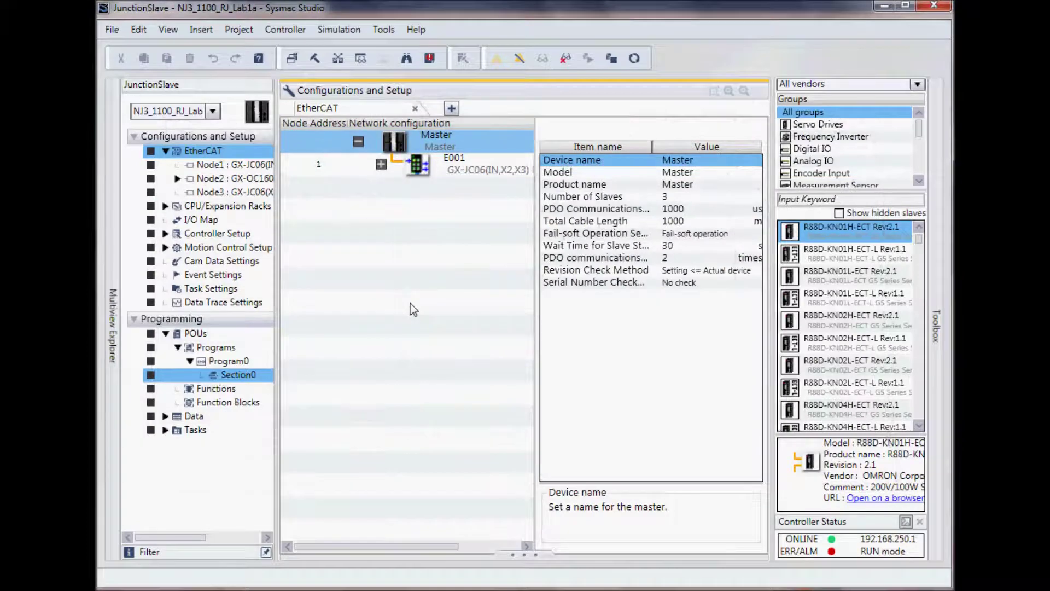
left_click(635, 62)
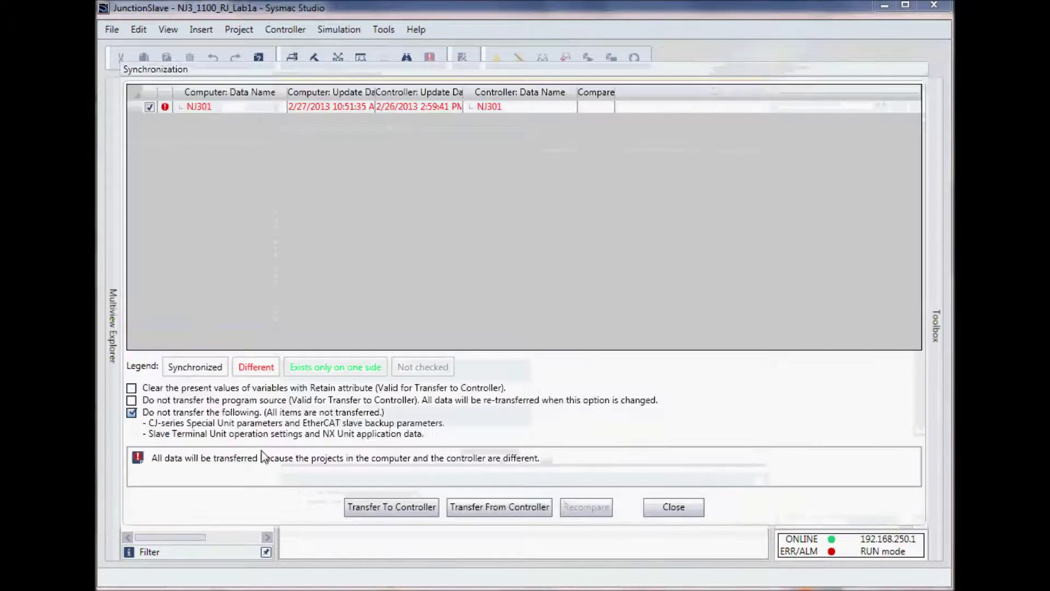
left_click(373, 511)
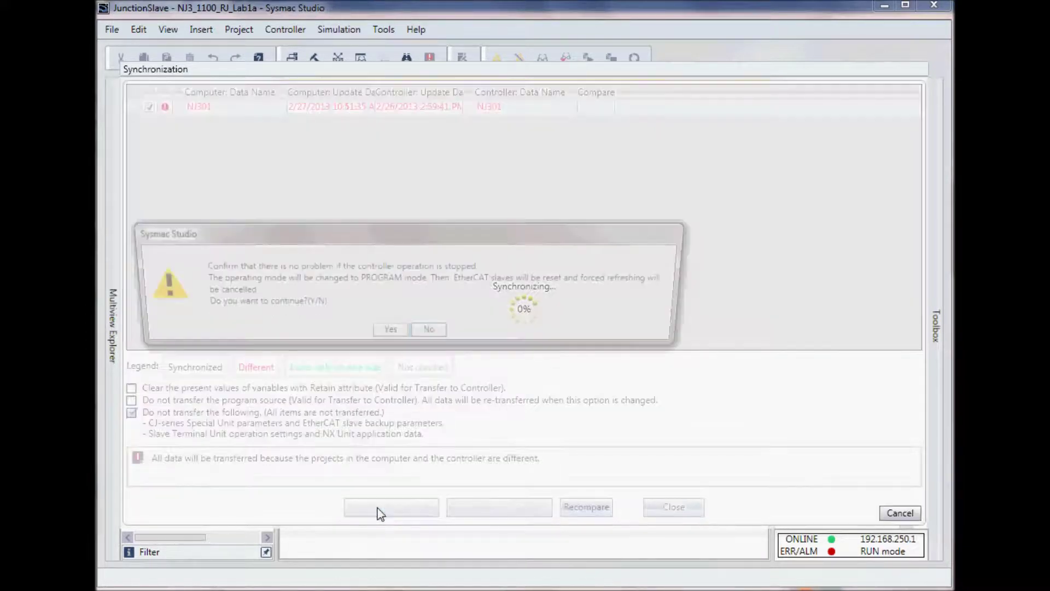
left_click(389, 335)
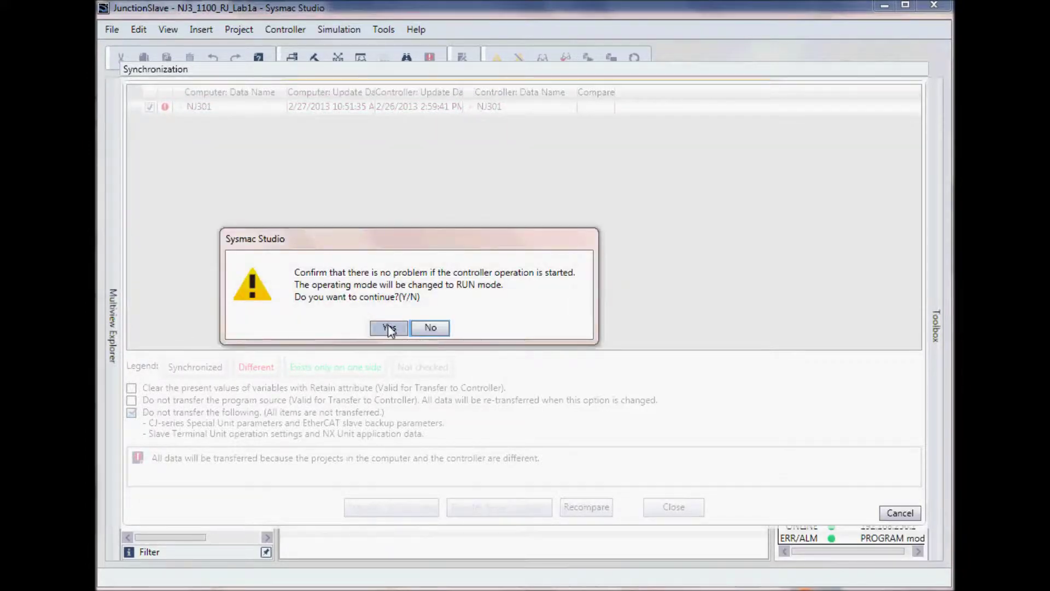
left_click(389, 328)
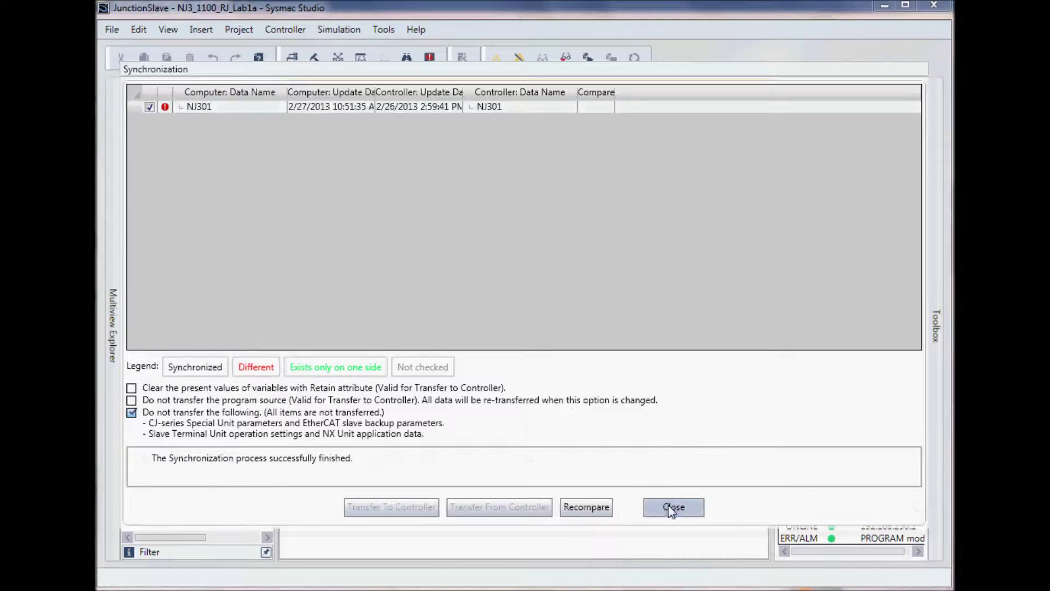
left_click(671, 508)
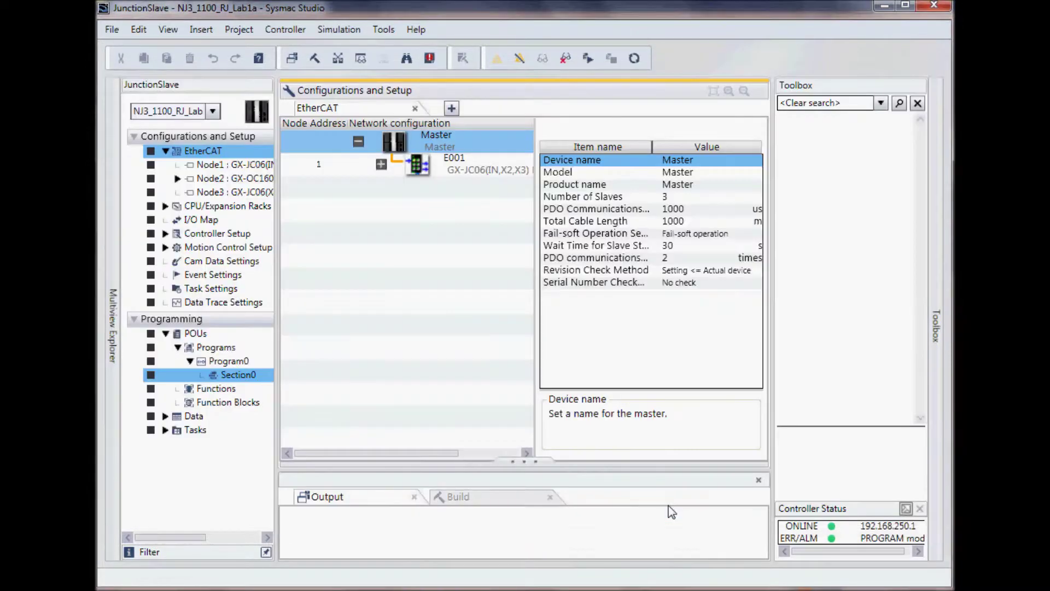